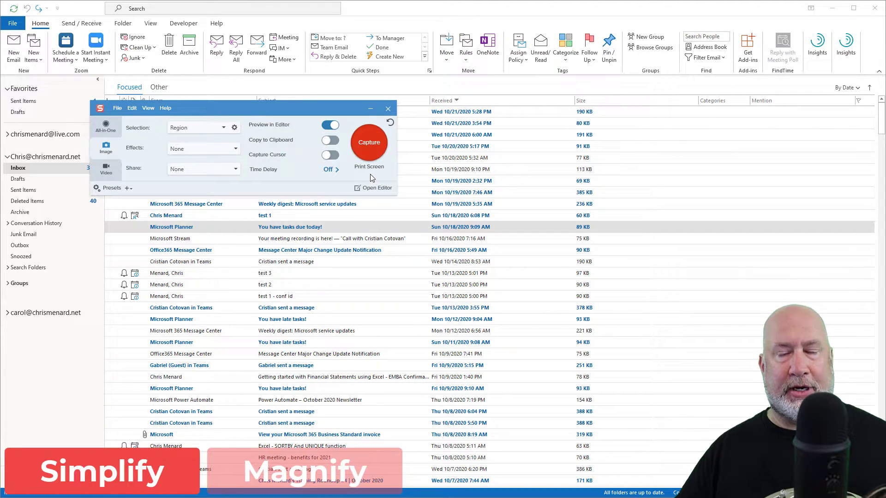
Capture a 1108 x 514 region around the Focused inbox email list
left_click(366, 144)
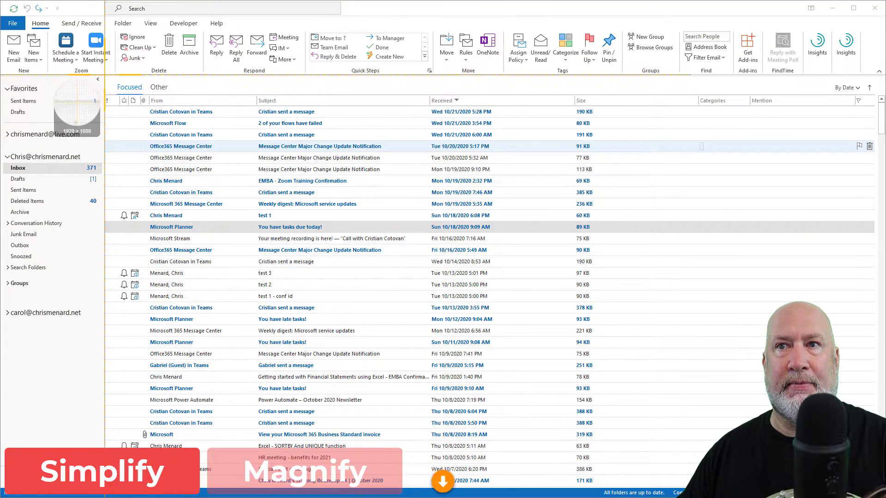
left_click_drag(105, 75, 611, 312)
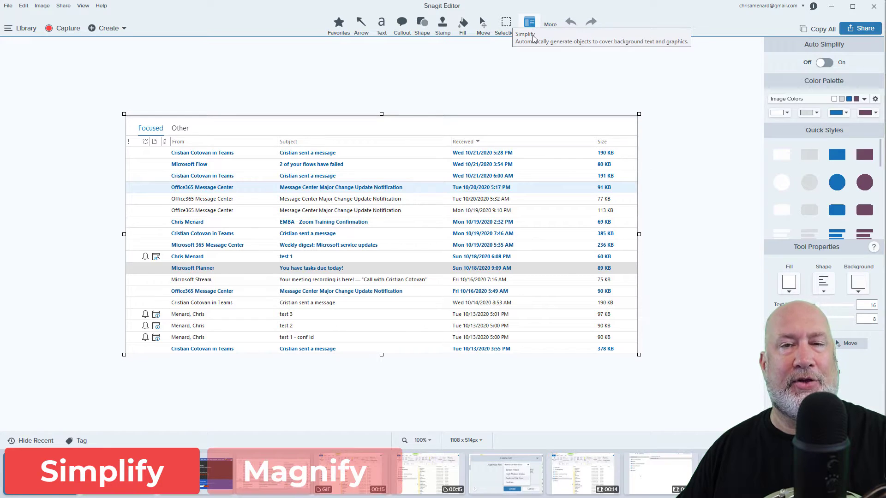
left_click(553, 32)
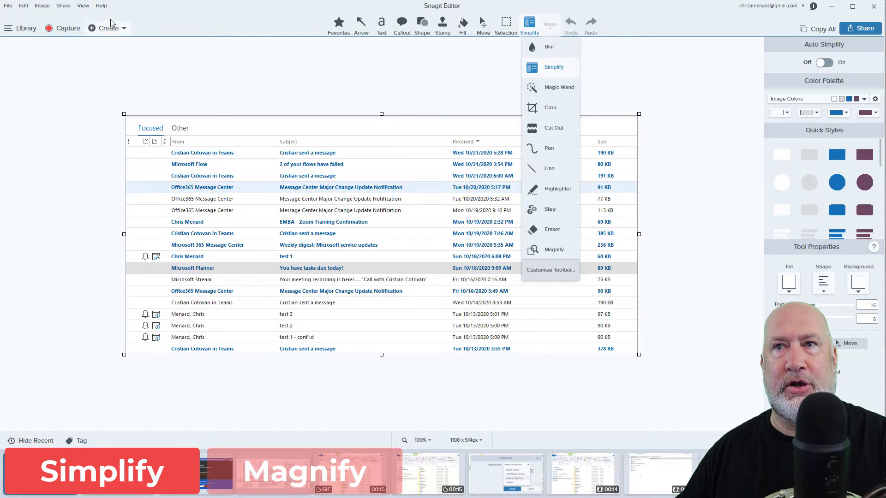
left_click(102, 7)
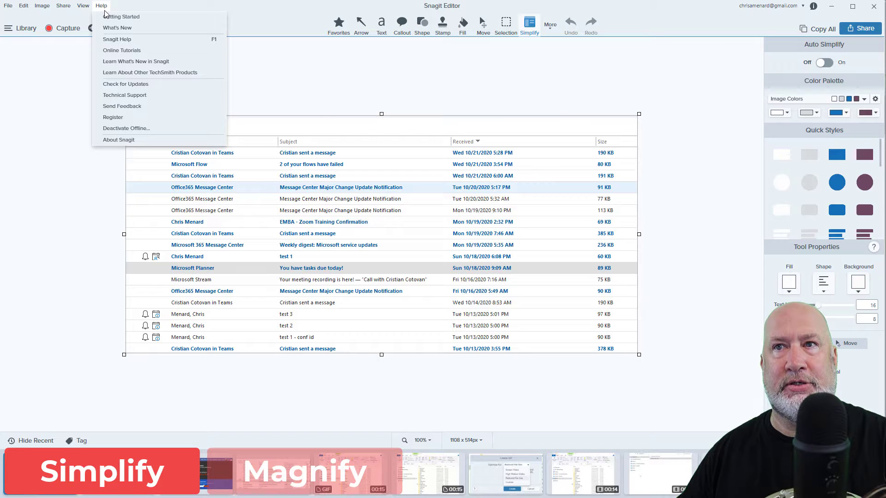
left_click(118, 30)
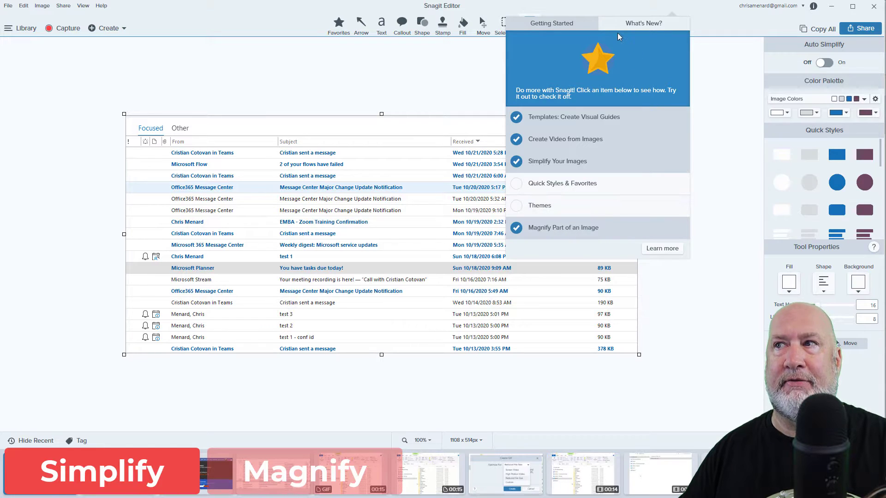
left_click(546, 23)
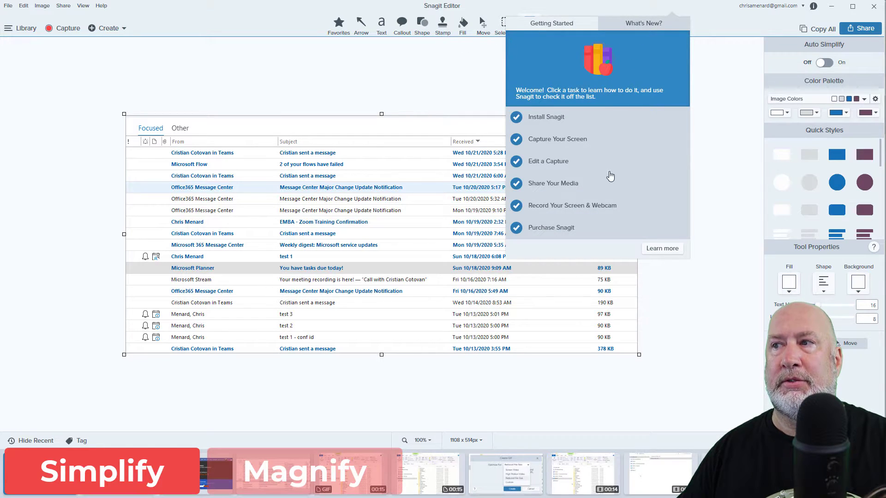
left_click(701, 21)
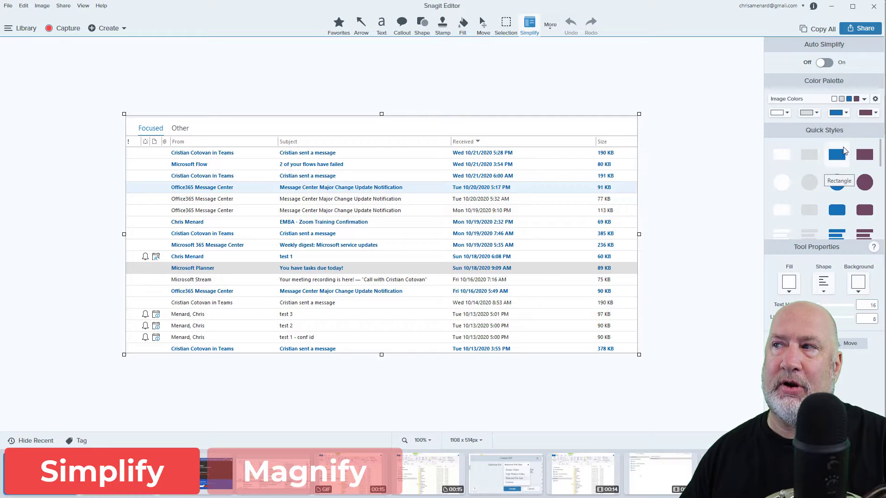
left_click(864, 99)
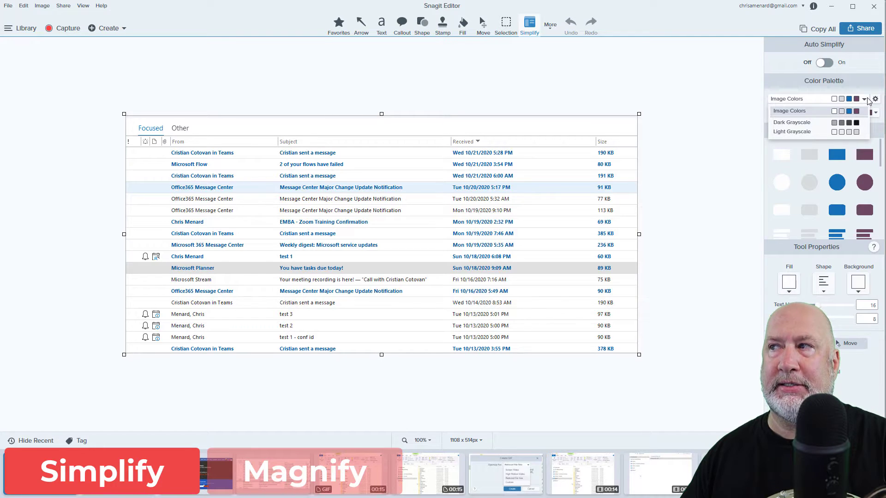
left_click(867, 100)
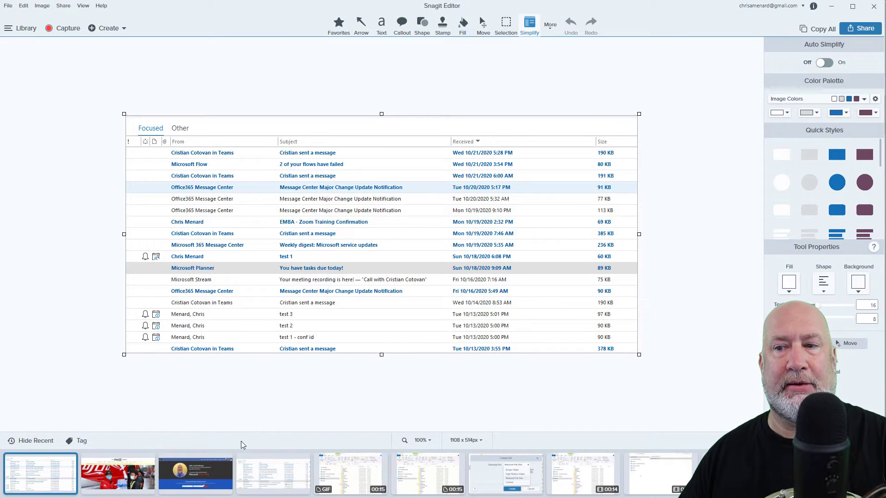
left_click(208, 466)
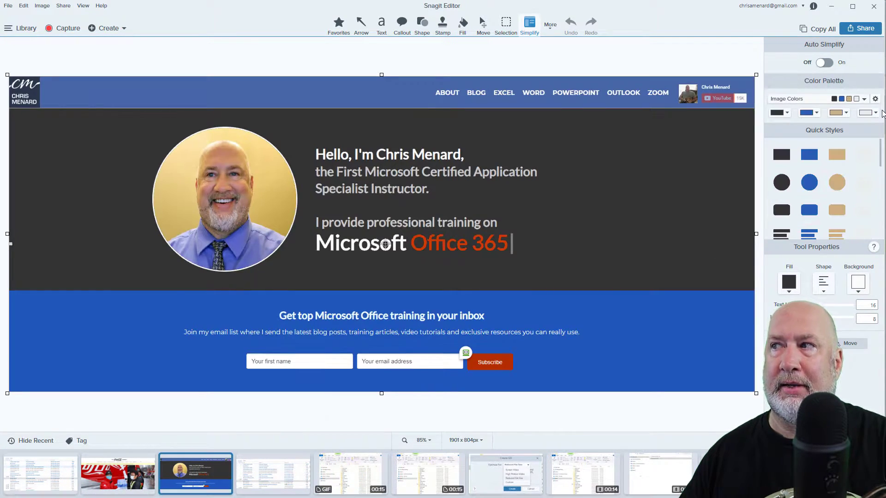
left_click(865, 99)
left_click(864, 98)
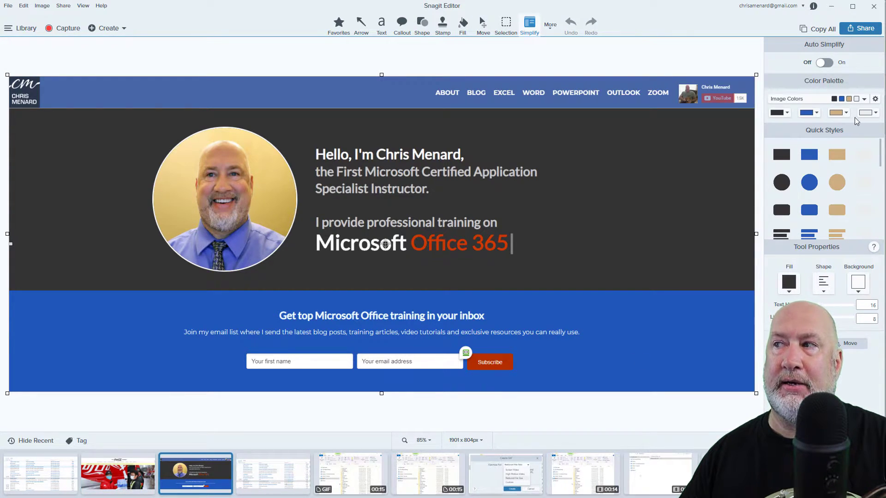
left_click(117, 483)
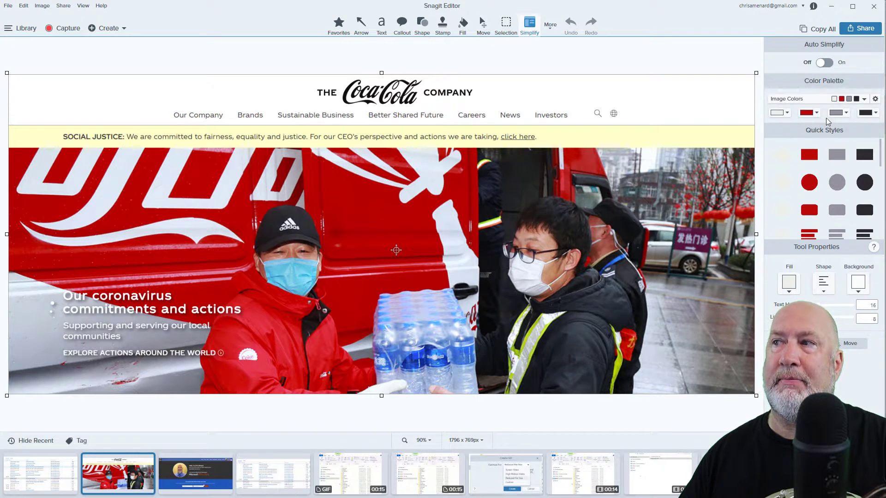
left_click(68, 480)
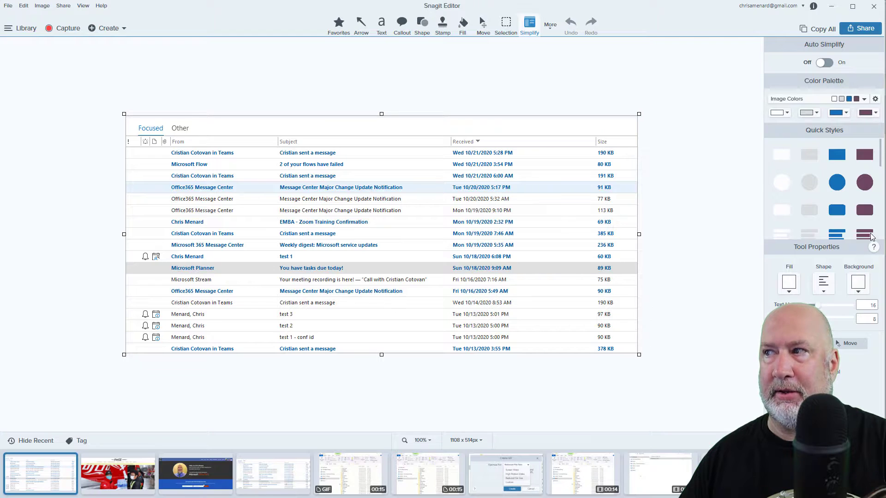
Try the blue text-bar simplify style over the email list, then undo it
left_click(838, 235)
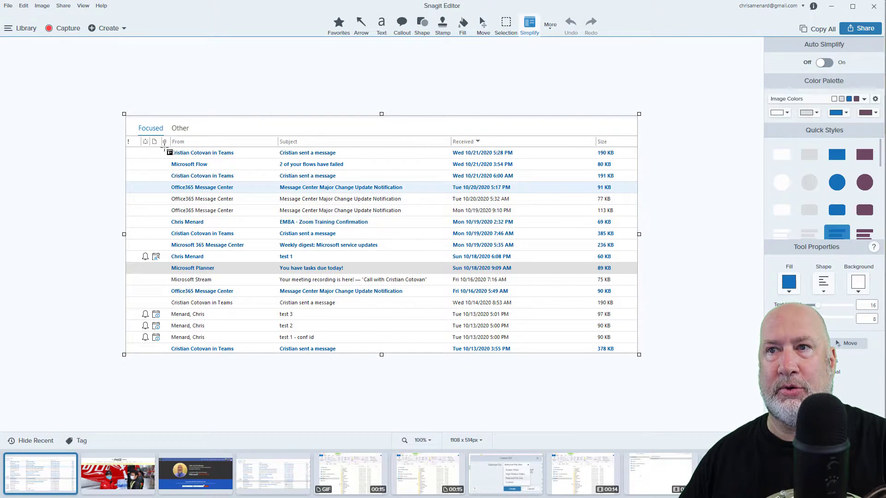
left_click_drag(170, 158, 618, 355)
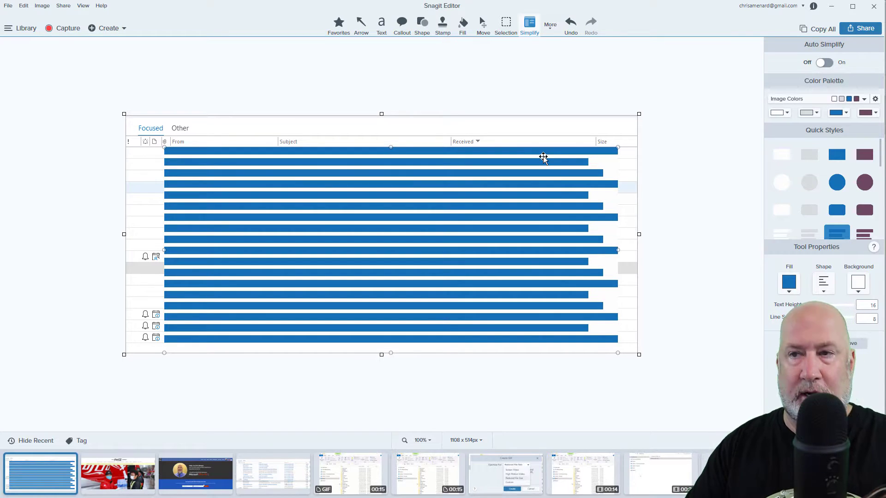
key("ctrl+z")
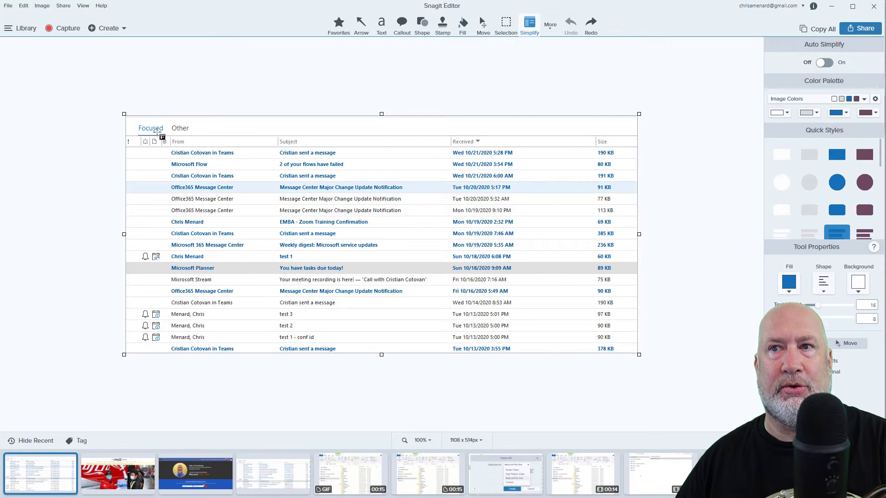
Auto-simplify the inbox image and delete the bars covering the Microsoft Planner row
left_click(826, 63)
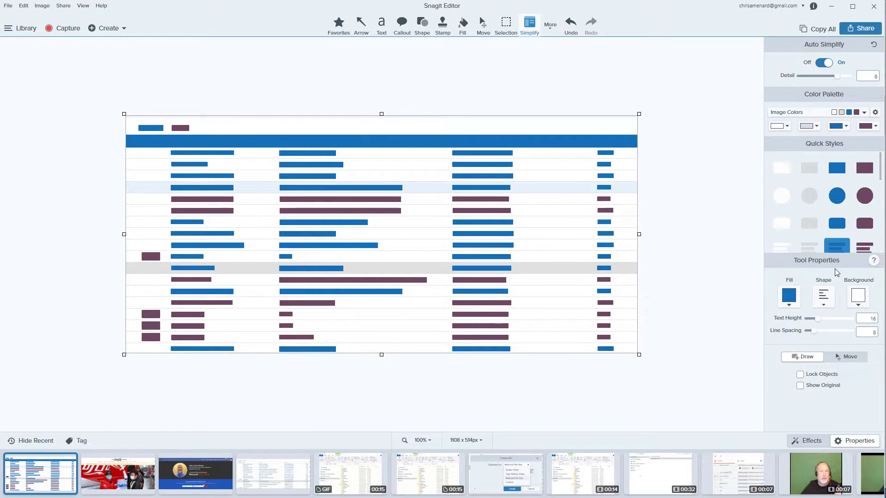
left_click(849, 358)
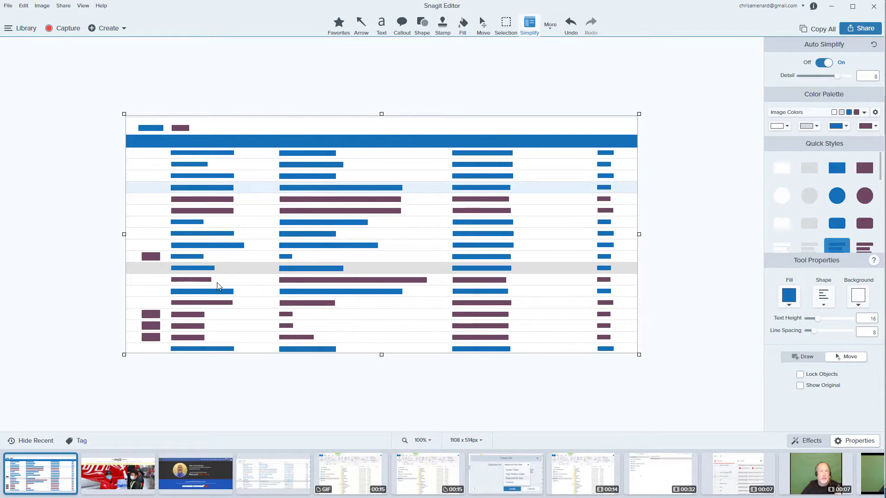
left_click(800, 386)
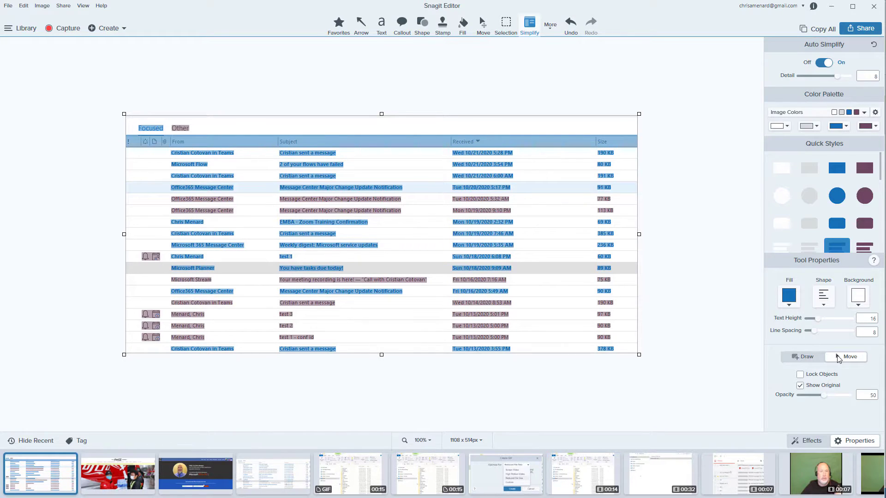
left_click_drag(164, 266, 617, 274)
key("Delete")
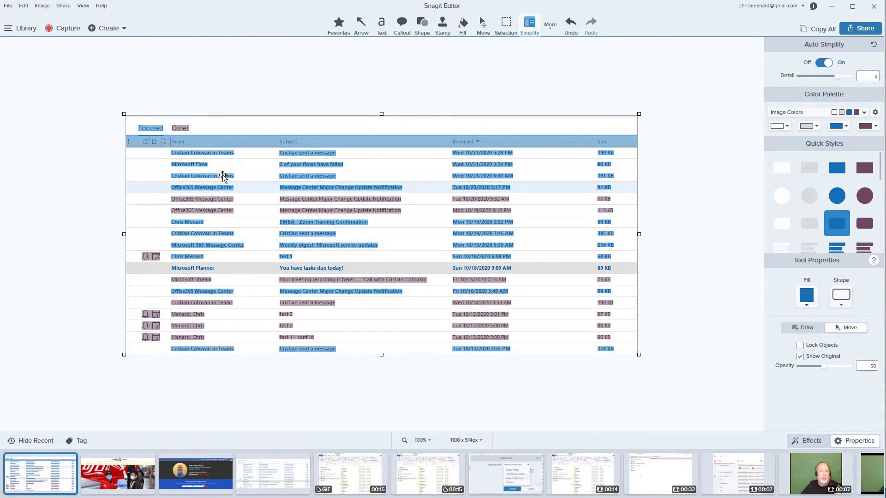
Delete the simplified tab, column header, bell and calendar icon shapes, checking against the original
left_click_drag(132, 121, 631, 146)
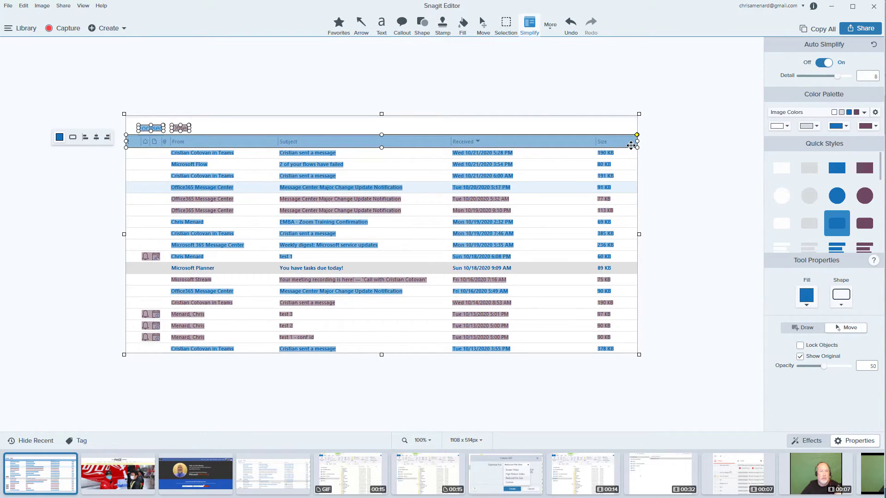
key("Delete")
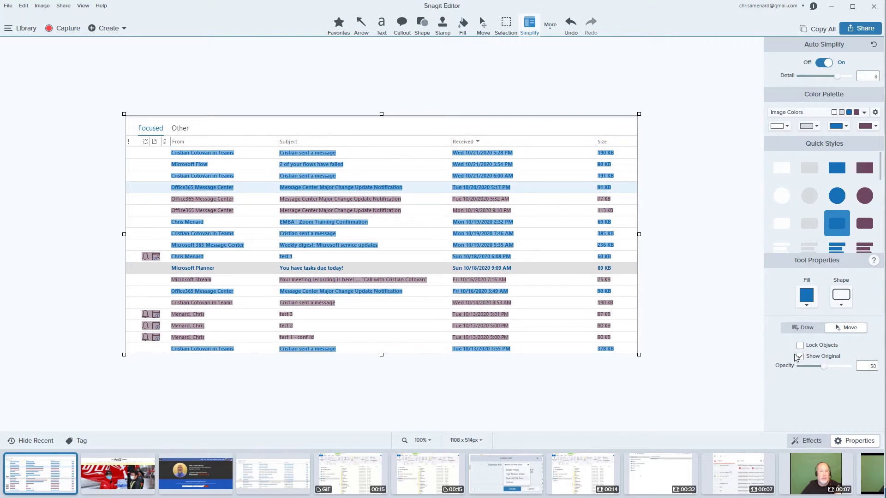
left_click(800, 358)
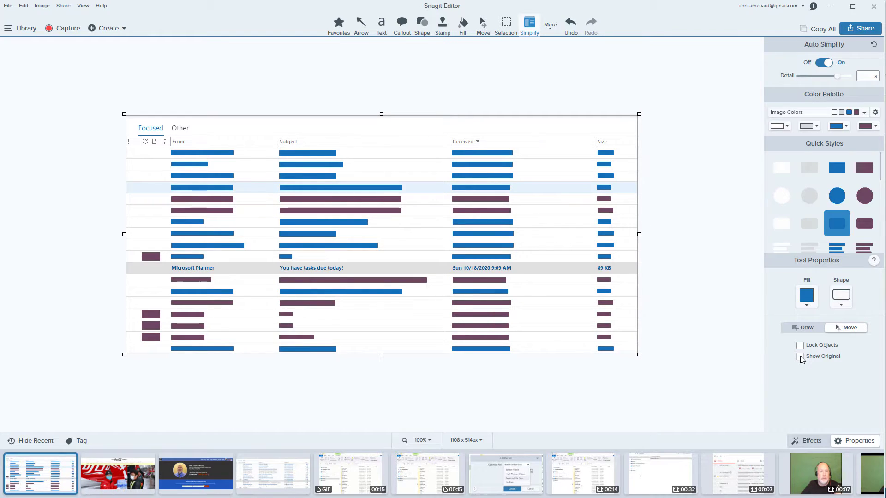
left_click(800, 358)
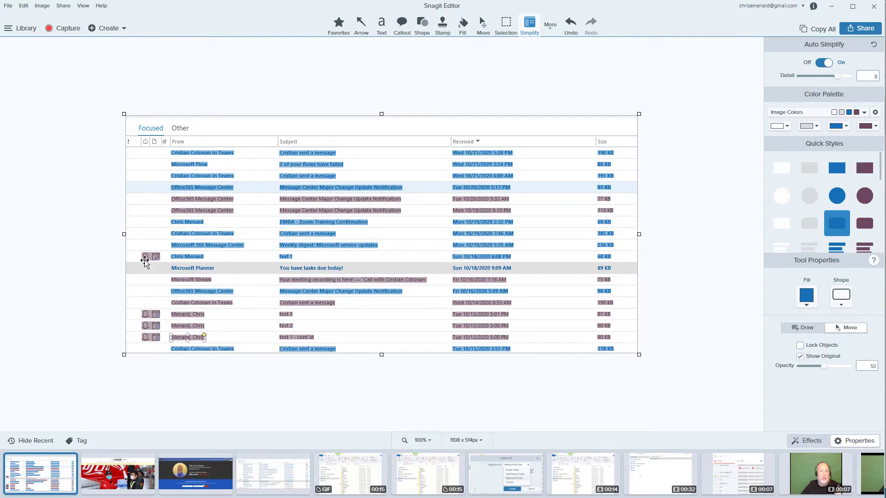
left_click_drag(140, 249, 167, 350)
key("Delete")
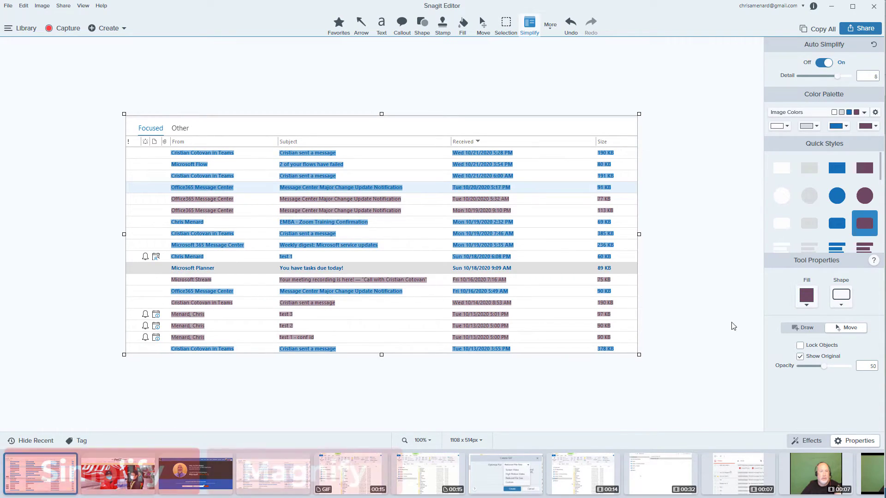
left_click(801, 357)
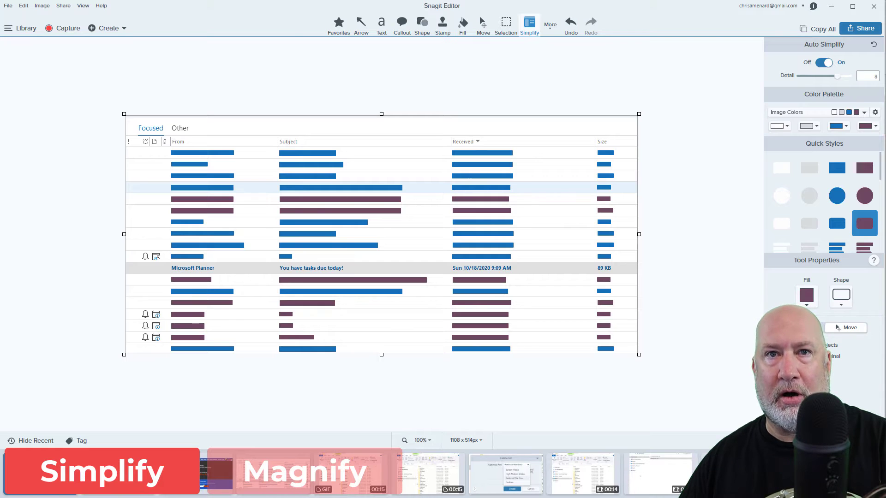
left_click(865, 114)
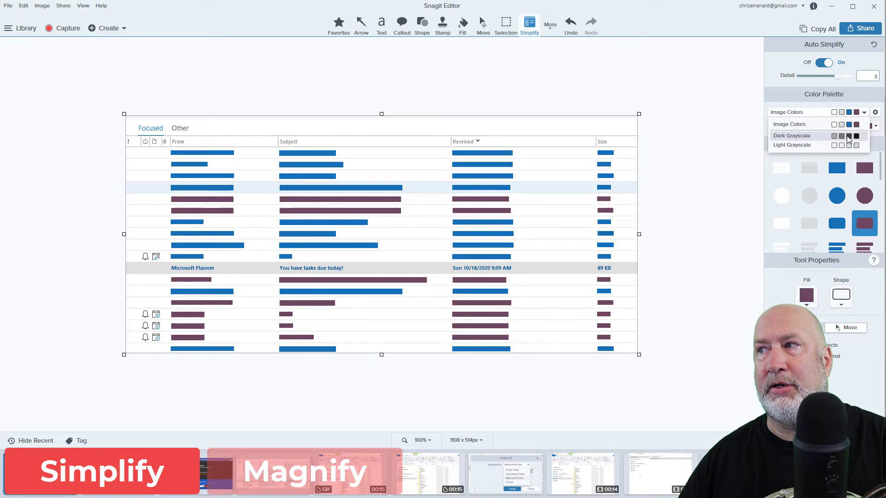
left_click(849, 135)
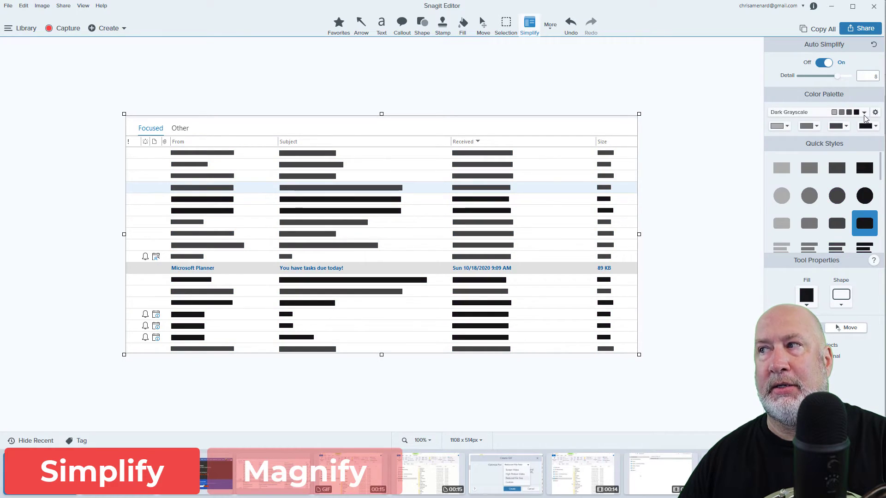
left_click(865, 112)
left_click(852, 144)
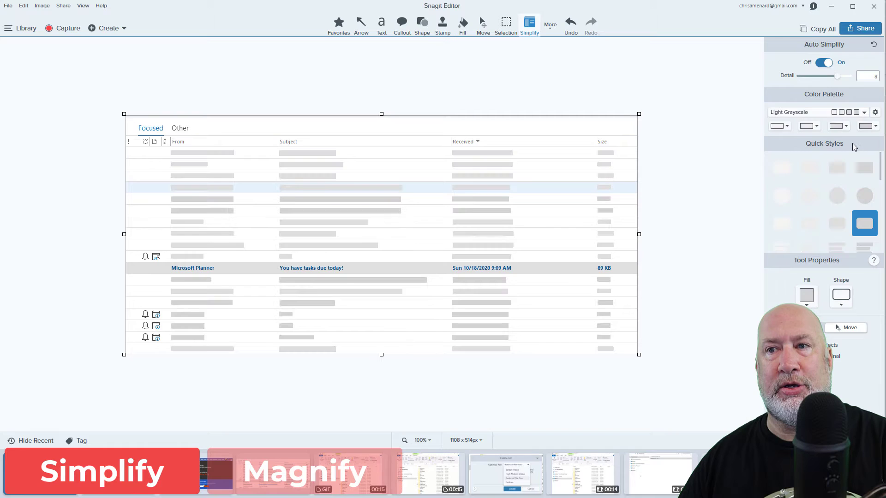
left_click(864, 112)
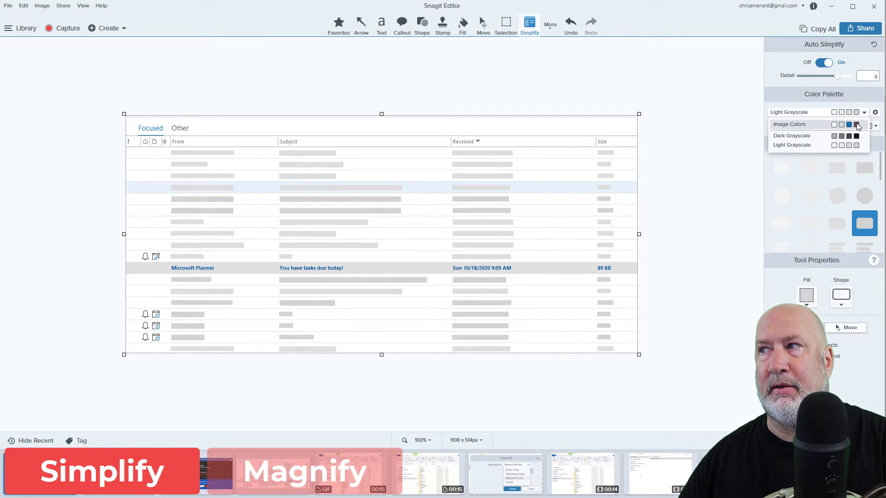
left_click(858, 126)
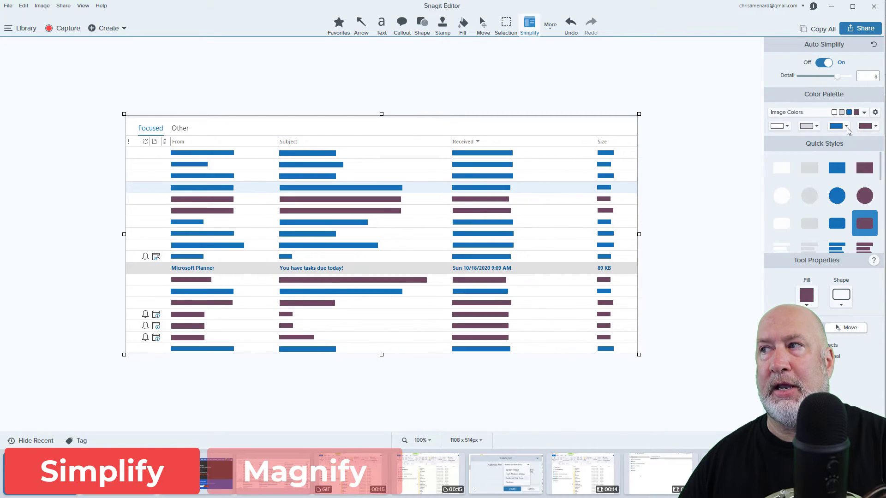
left_click(846, 128)
left_click(847, 128)
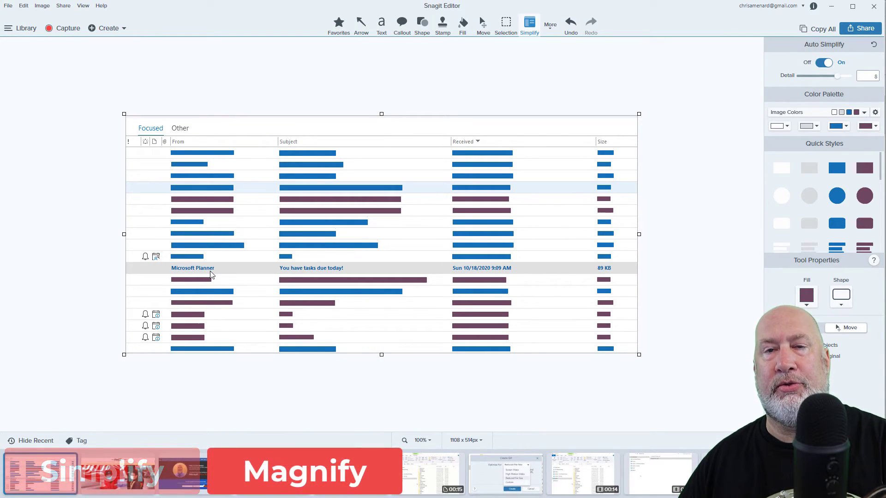
Magnify the Microsoft Planner sender with the Magnify tool, then undo that first attempt
left_click(548, 31)
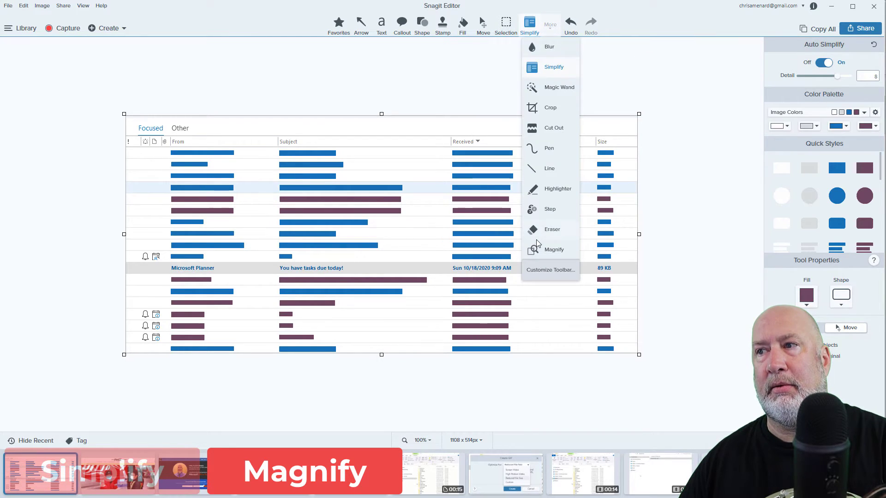
left_click(553, 250)
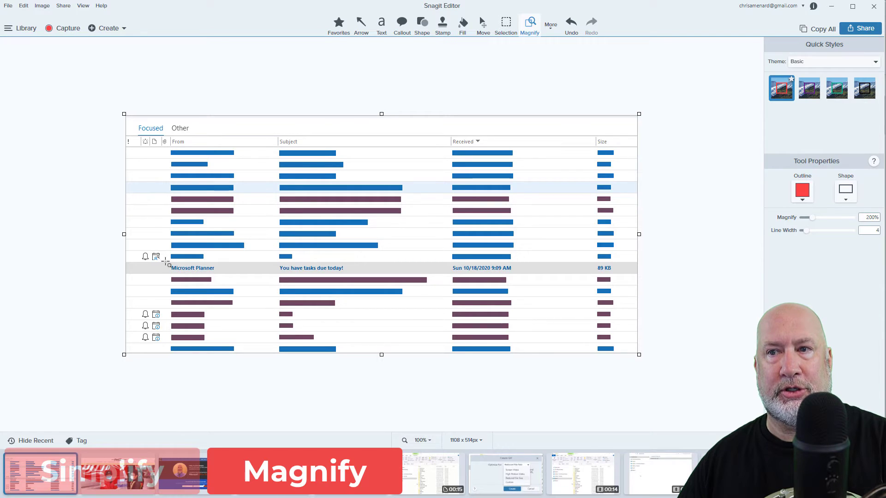
left_click_drag(164, 260, 218, 273)
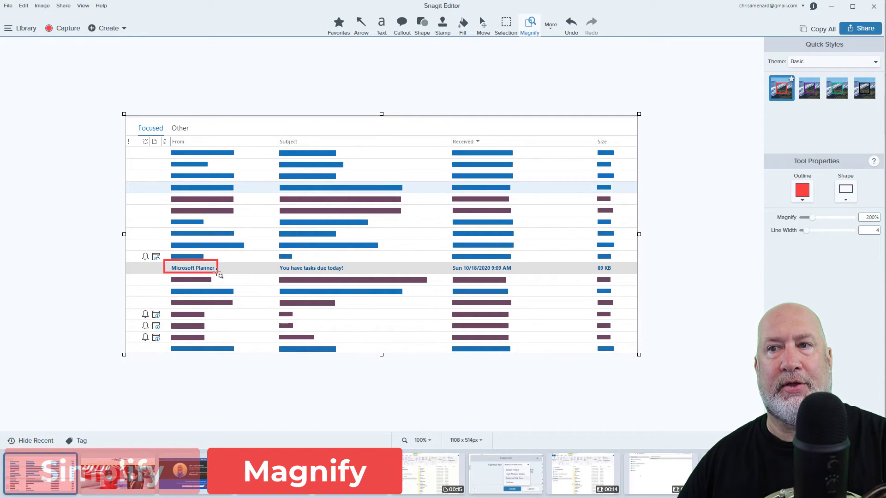
left_click_drag(217, 274, 218, 273)
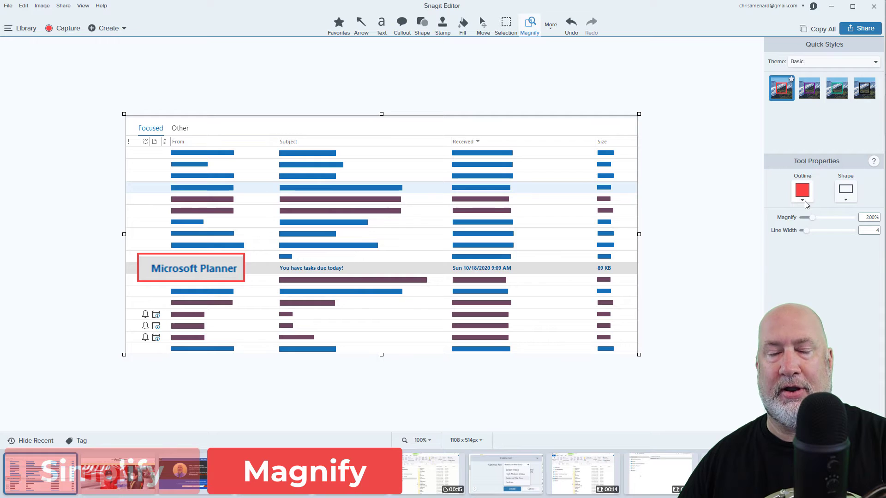
left_click(184, 270)
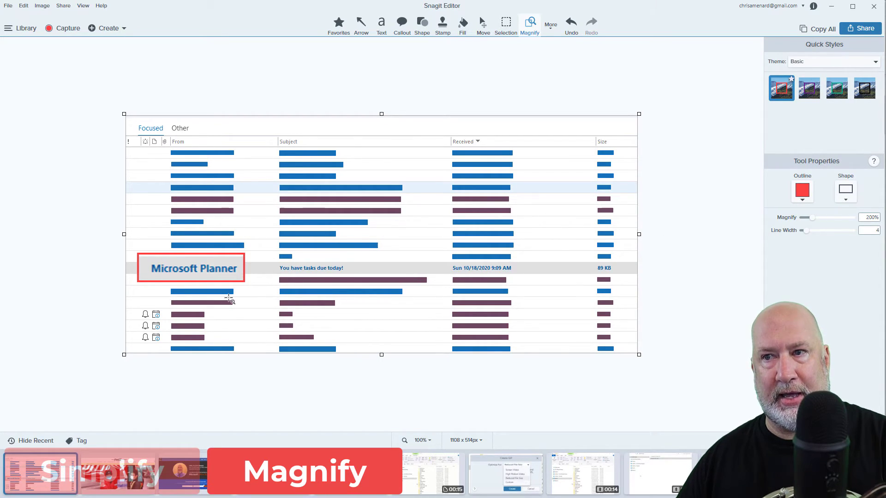
key("Escape")
key("ctrl+z")
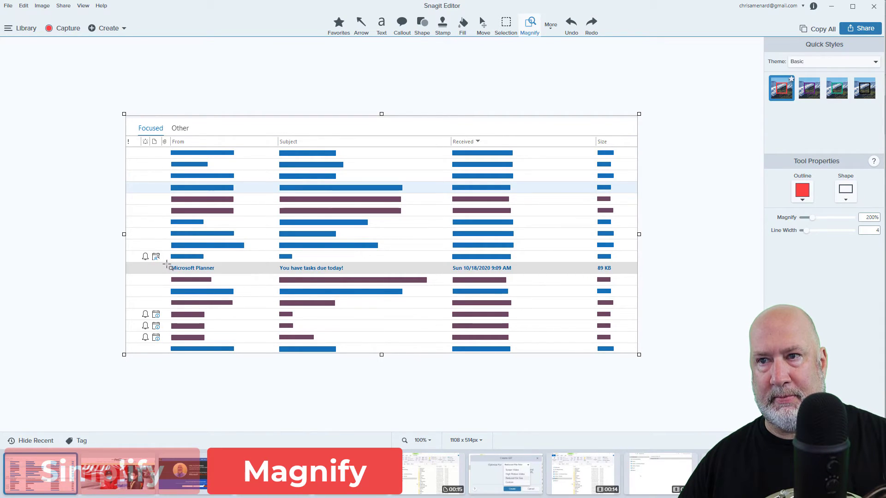
Re-mark the Microsoft Planner sender and move the 200% callout just above its row
left_click_drag(166, 262, 221, 278)
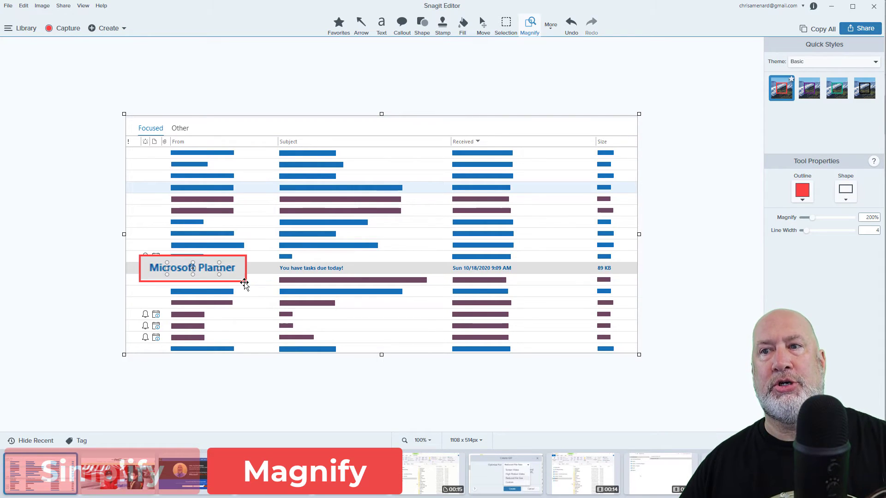
left_click(193, 286)
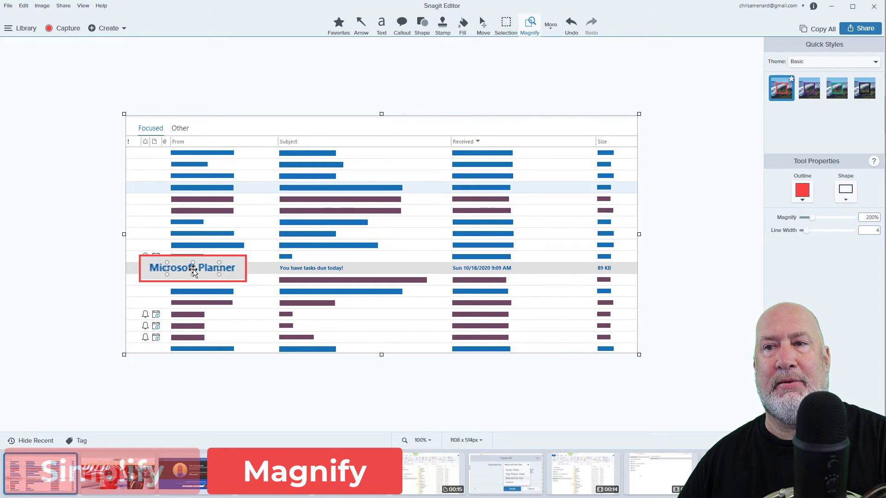
left_click_drag(193, 270, 296, 245)
left_click(269, 363)
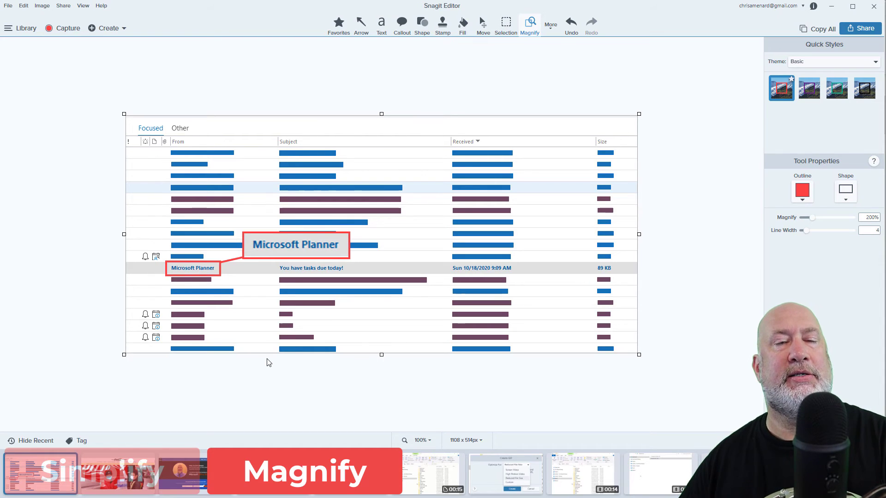